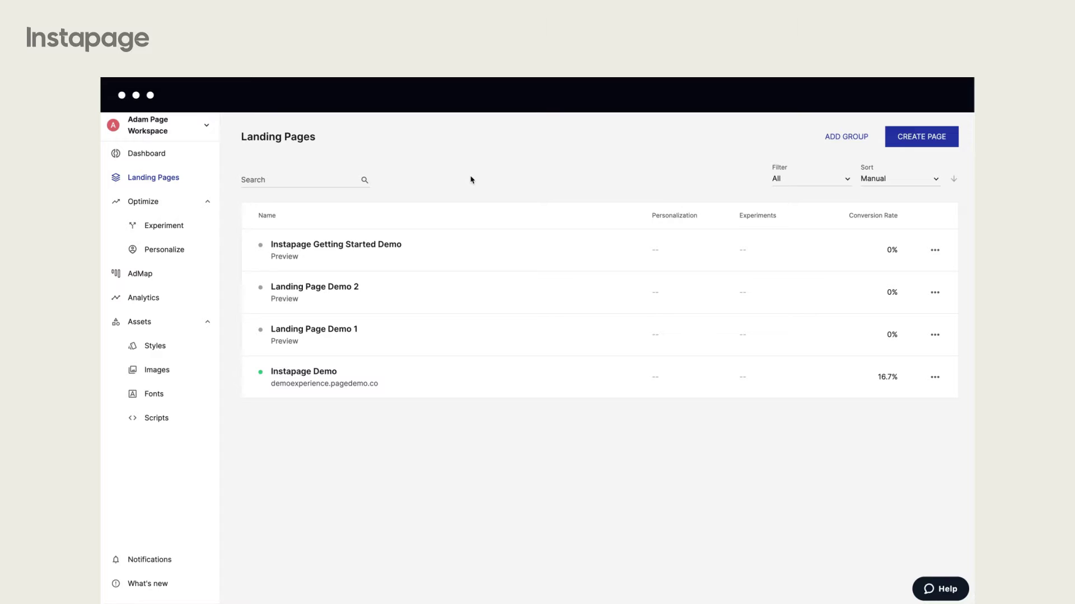
# Publish the Instapage Getting Started Demo landing page to the demo subdomain instapagedemo1.pagedemo.co.
pyautogui.click(390, 246)
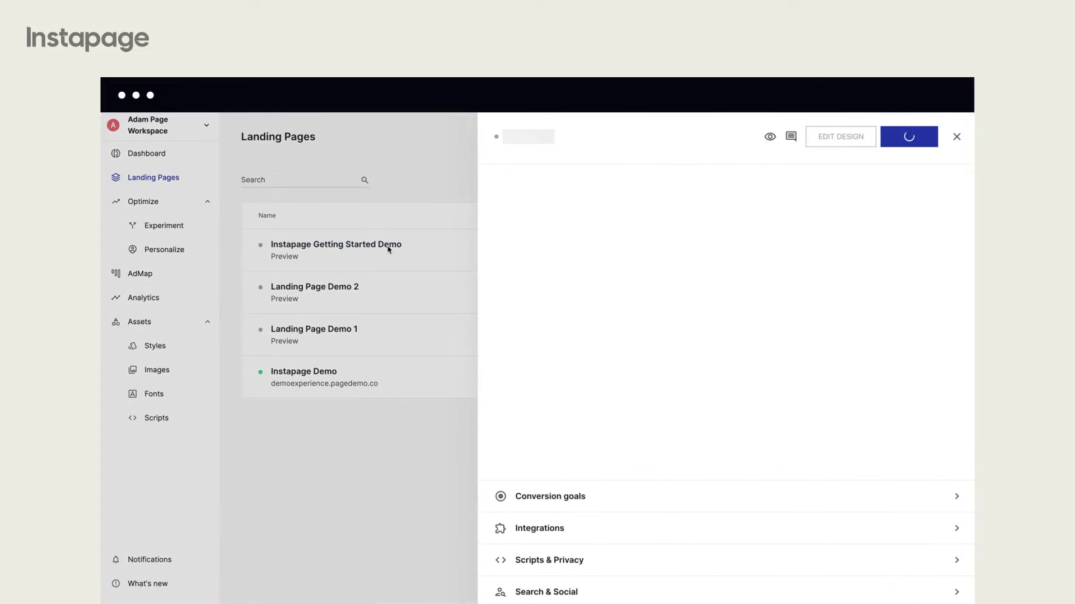
pyautogui.click(889, 137)
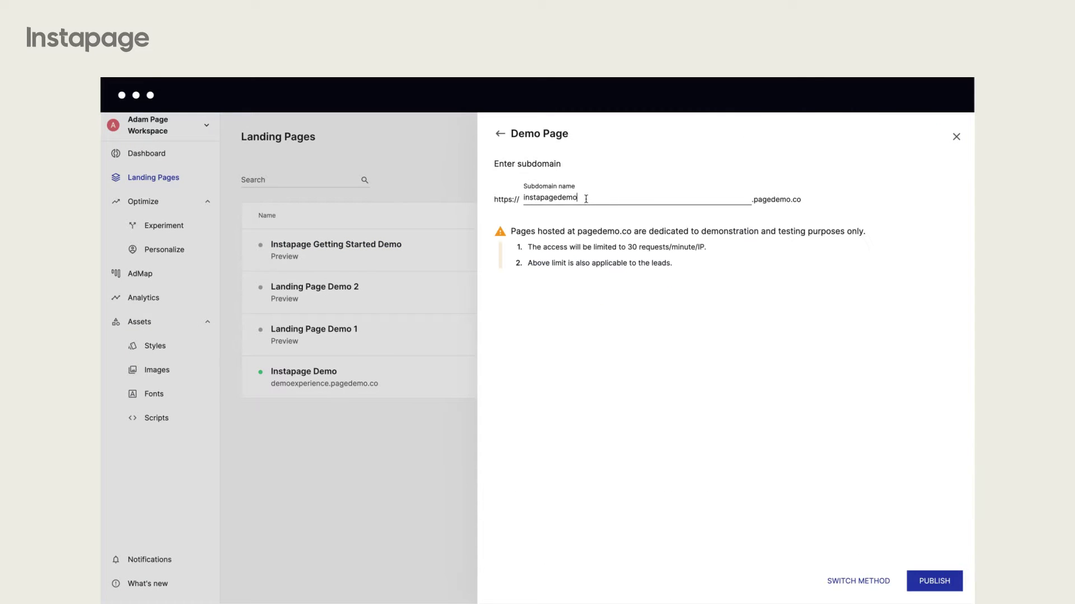
pyautogui.write('1')
pyautogui.click(934, 582)
pyautogui.click(933, 584)
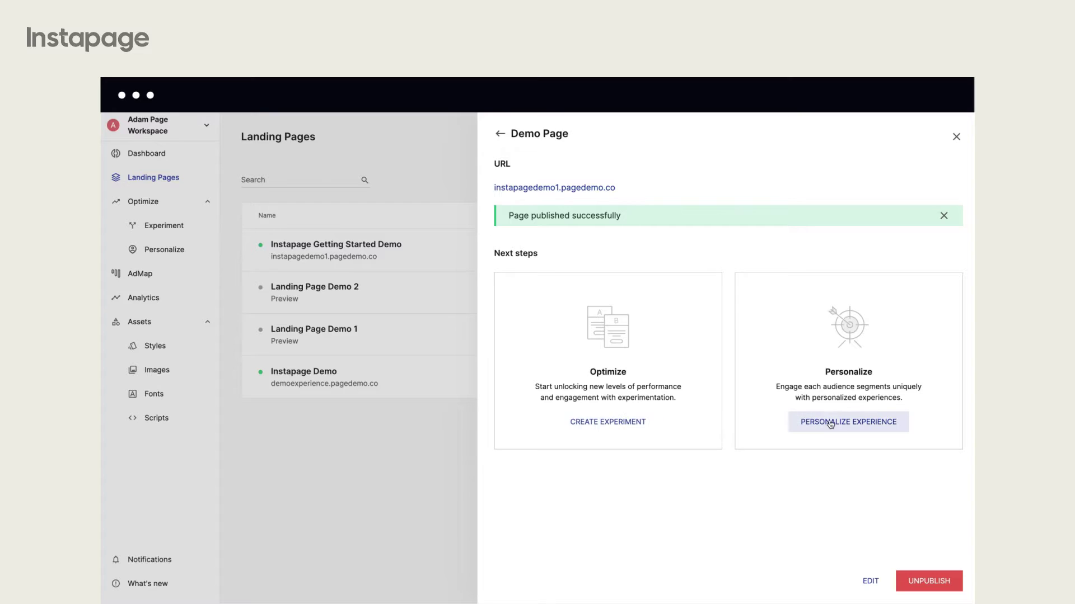
pyautogui.click(450, 193)
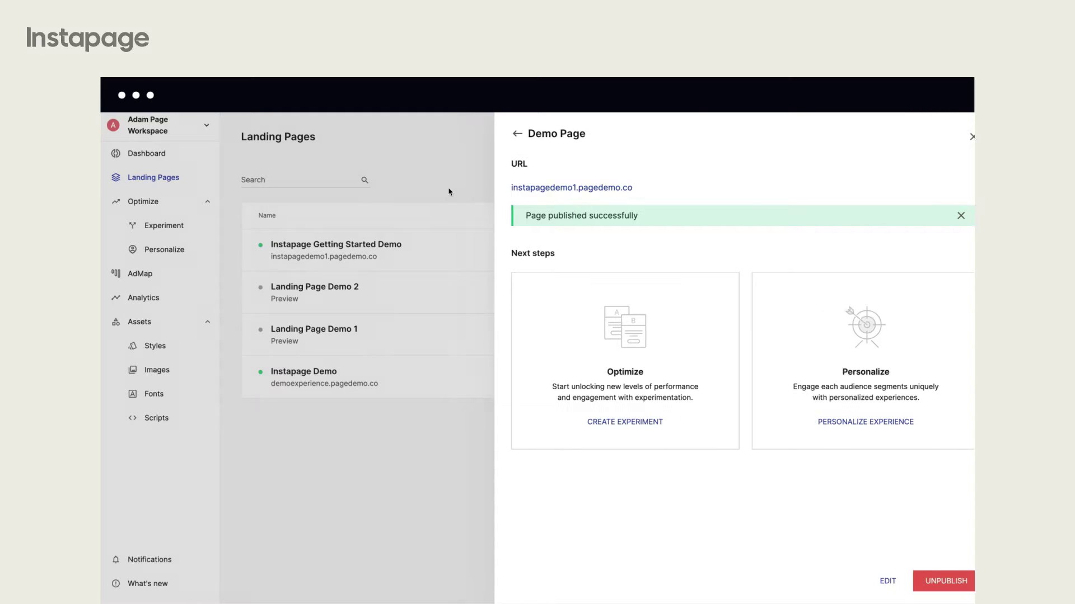
# Set up a new AI experiment using the Default Experience of Instapage Getting Started Demo as the control variation.
pyautogui.click(213, 206)
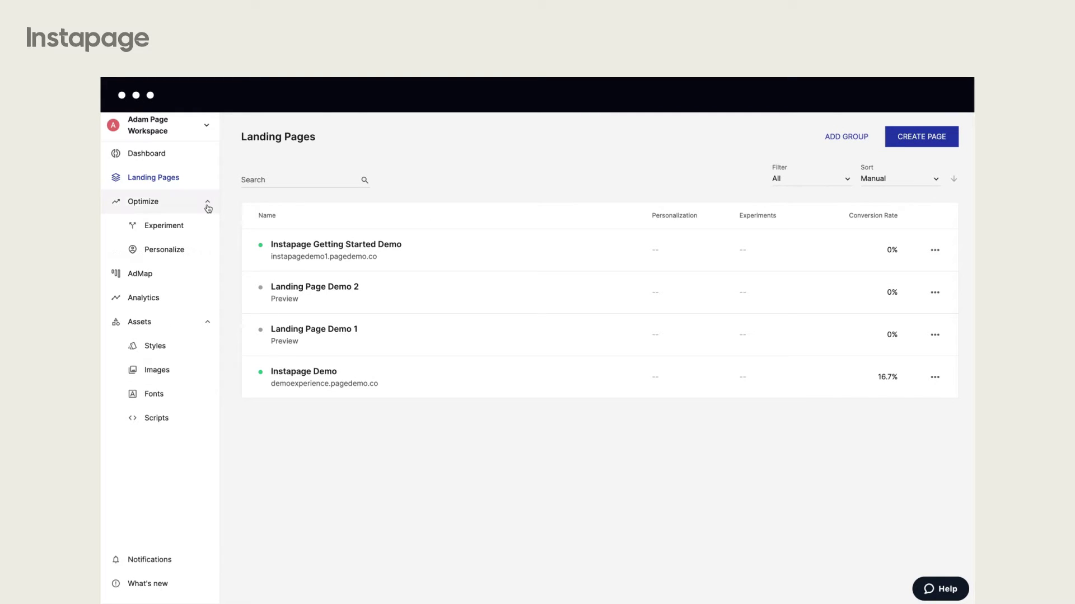
pyautogui.click(204, 228)
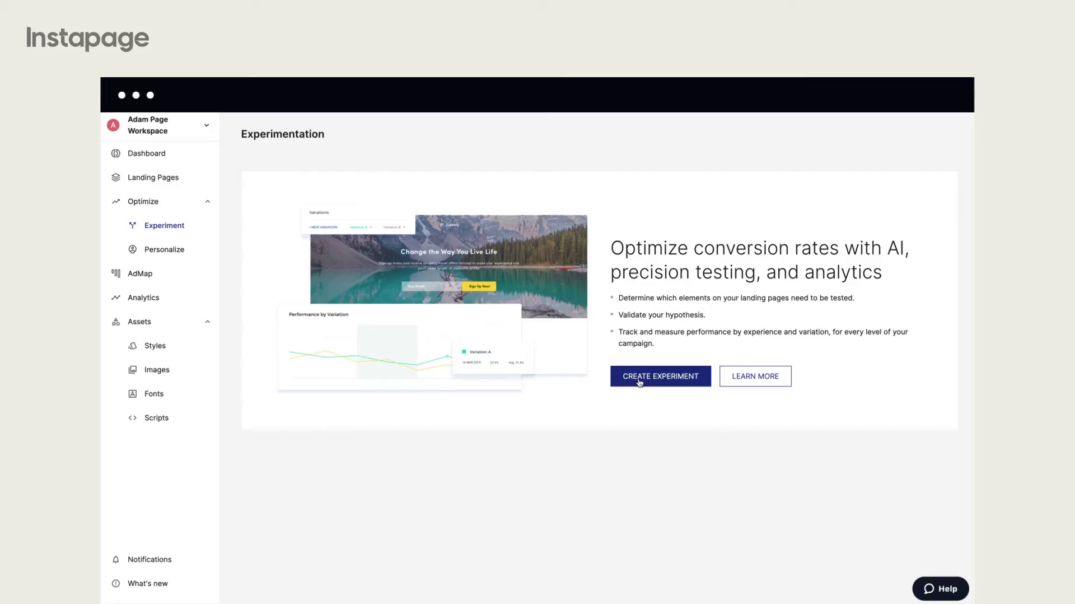
pyautogui.click(638, 379)
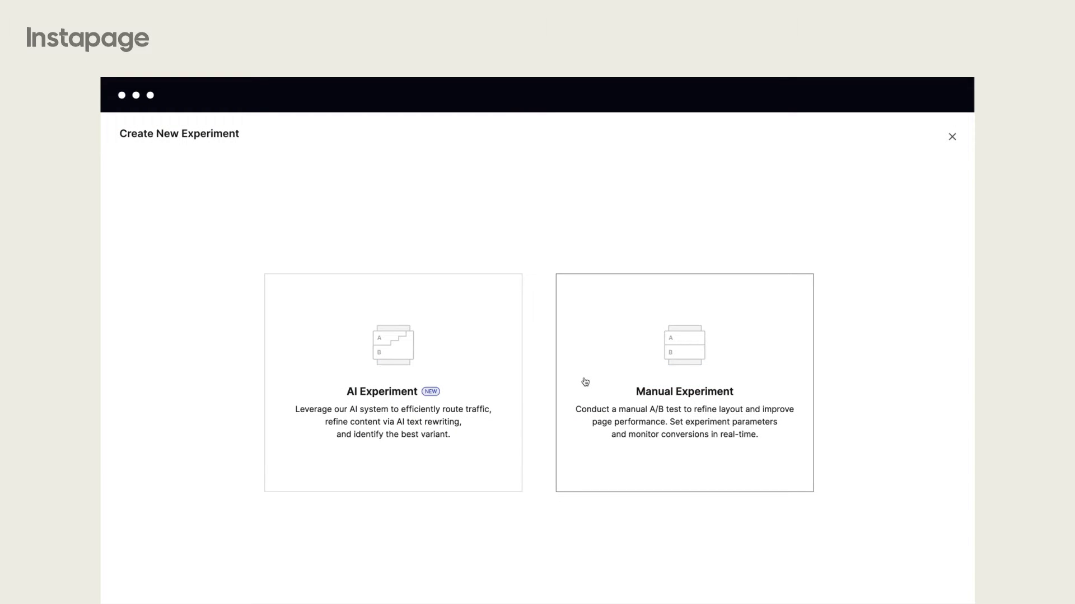
pyautogui.click(491, 375)
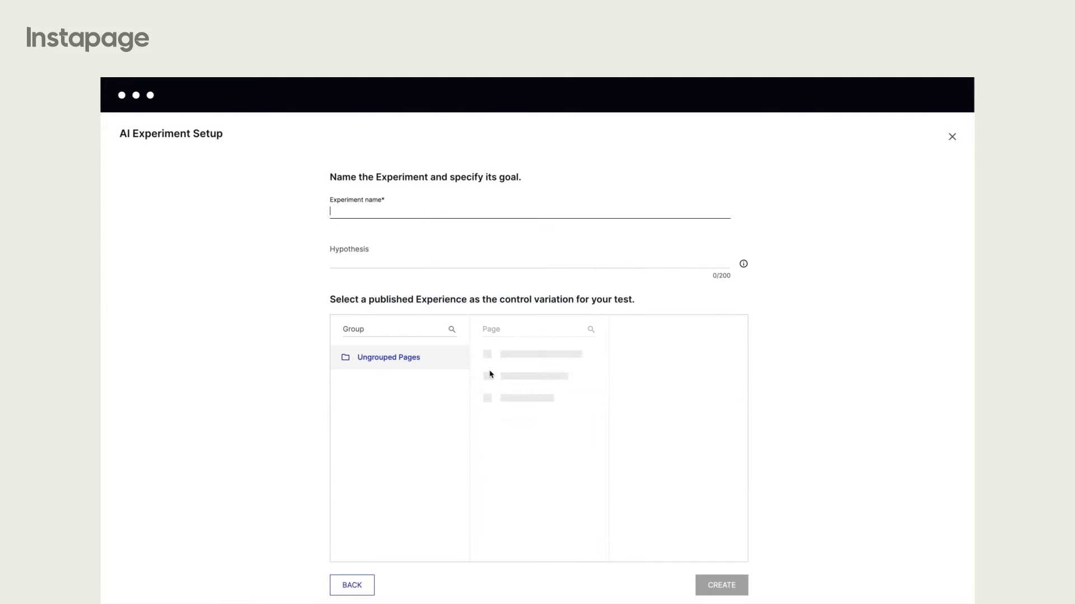
pyautogui.click(514, 363)
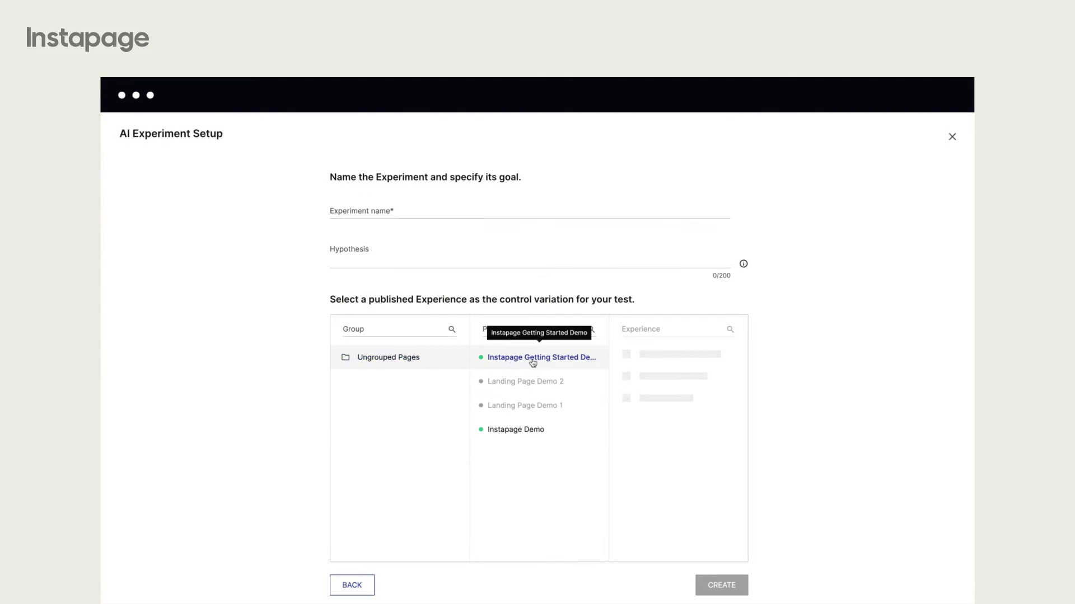
pyautogui.click(635, 361)
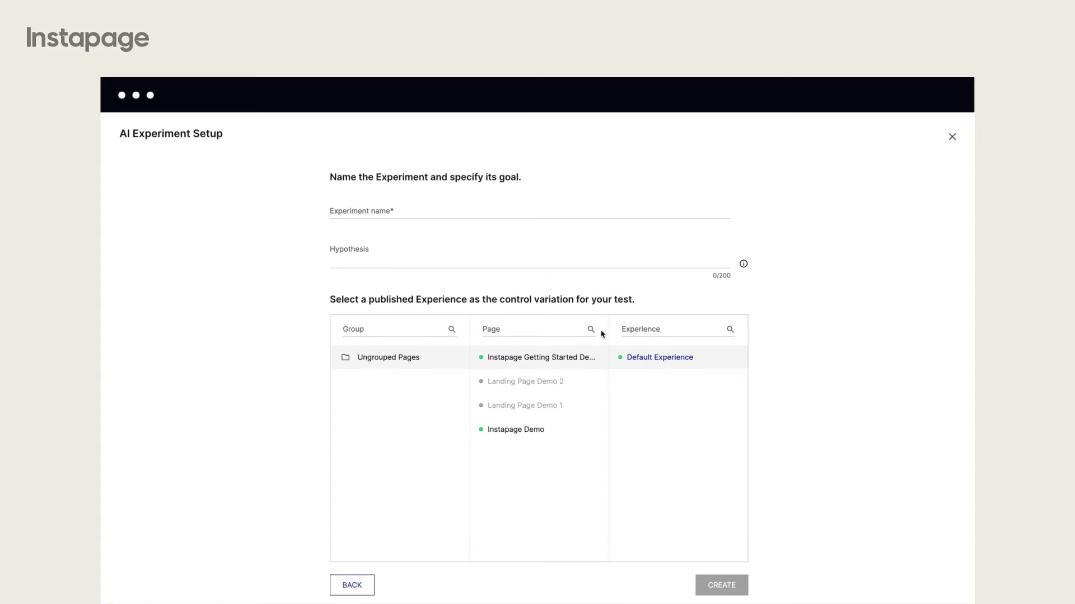
# Name the experiment Demo Test, enter the hypothesis "CTA button conversion rate" and create it.
pyautogui.click(425, 212)
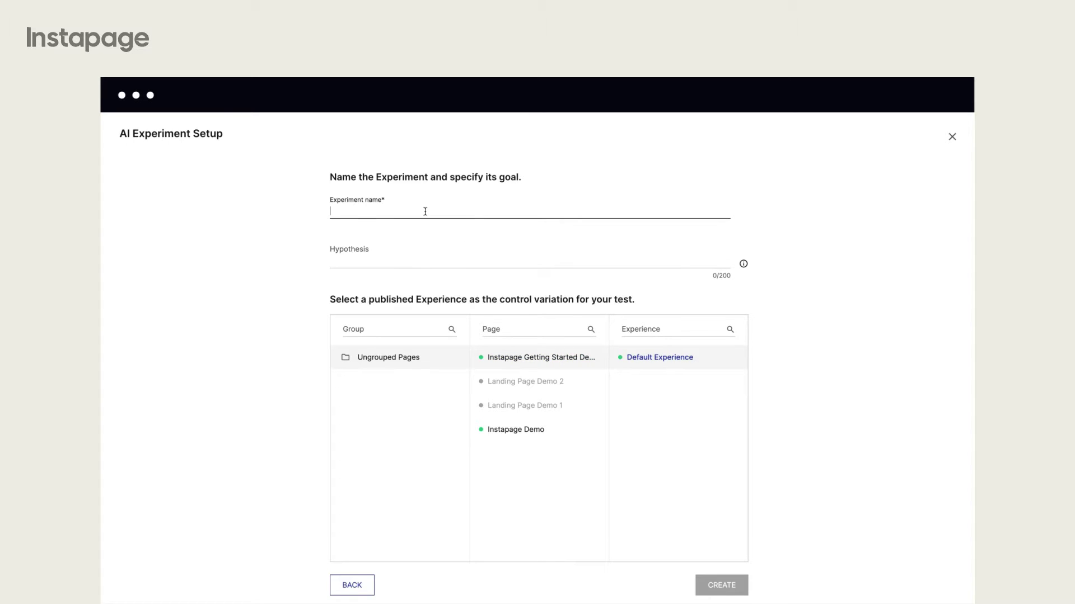
pyautogui.write('Demo Test')
pyautogui.press('Tab')
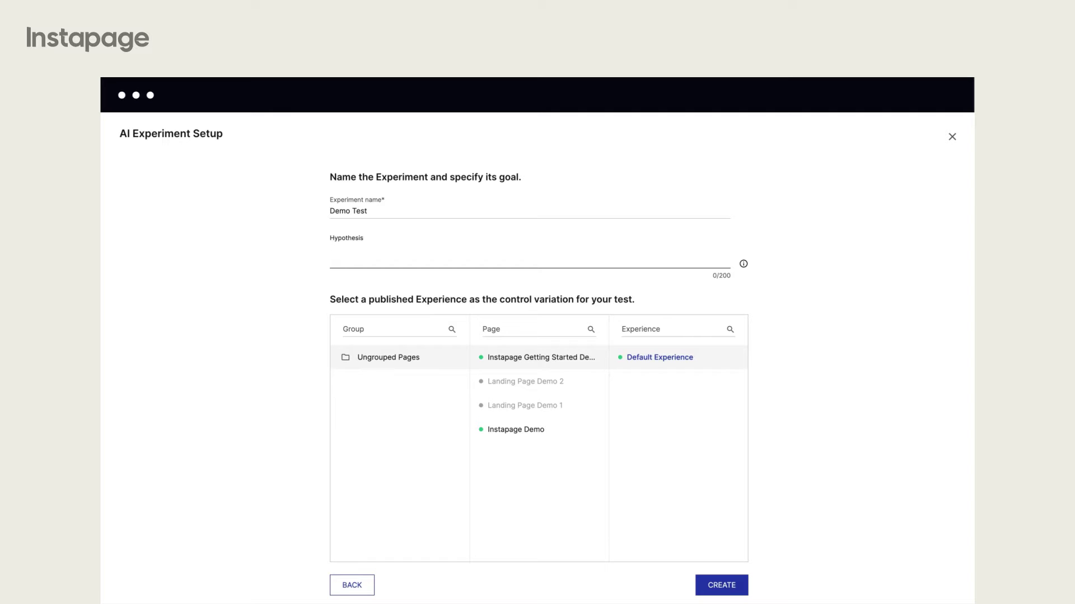
pyautogui.write('CTA button conversion rate')
pyautogui.click(728, 586)
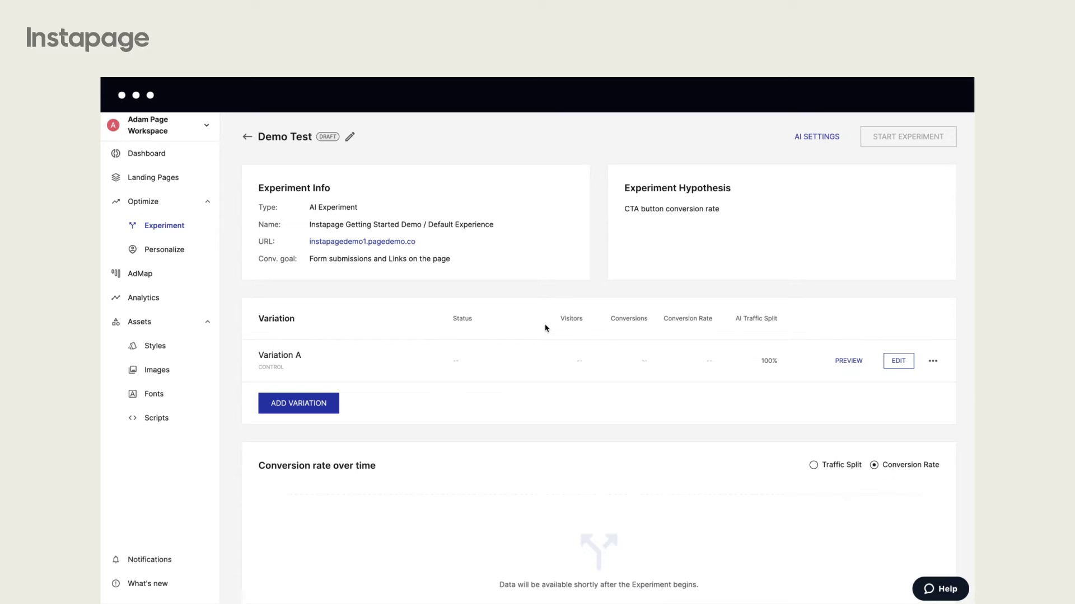
# Preview control Variation A and add a newly created variation named Variation B to the experiment.
pyautogui.click(845, 361)
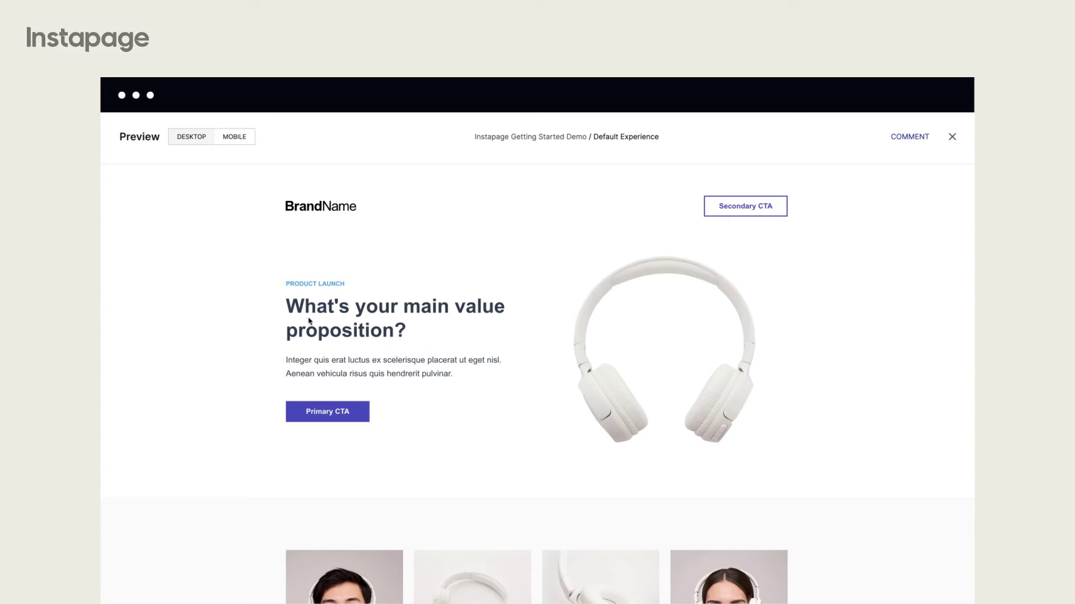
pyautogui.click(951, 138)
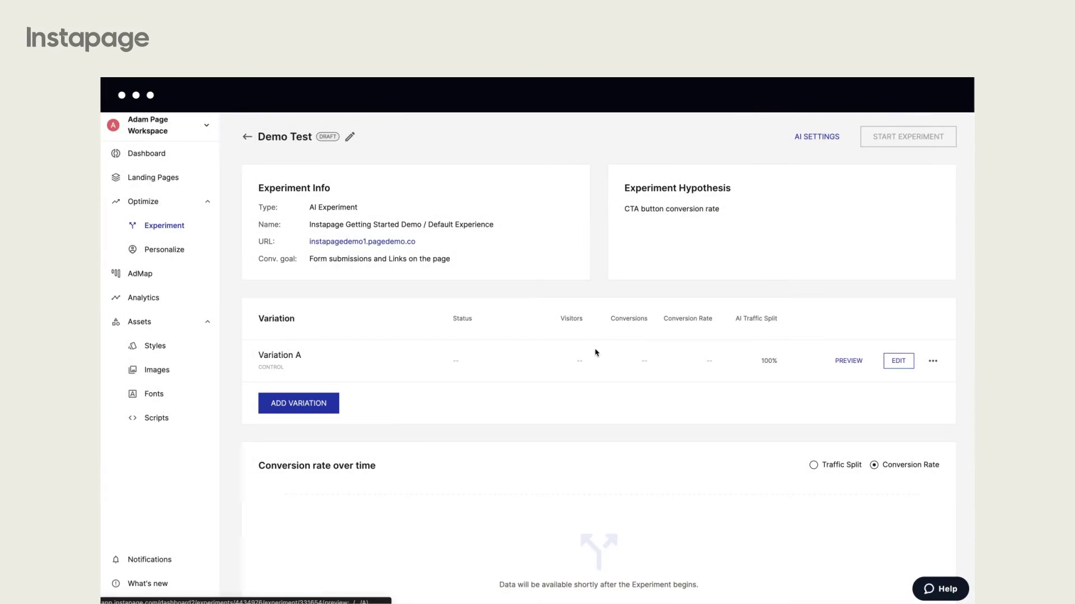
pyautogui.click(313, 411)
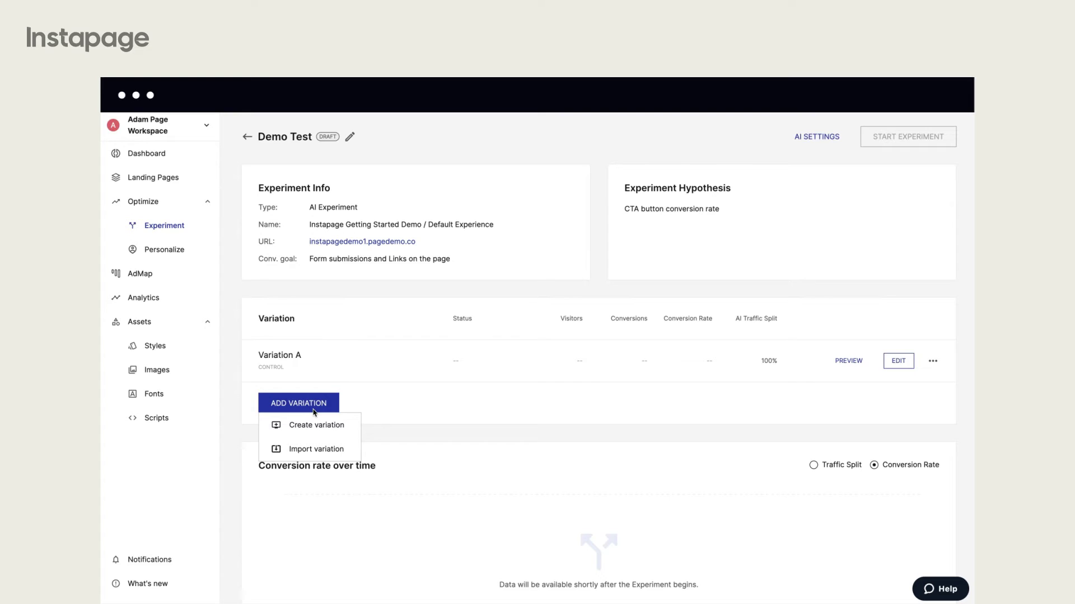
pyautogui.click(315, 425)
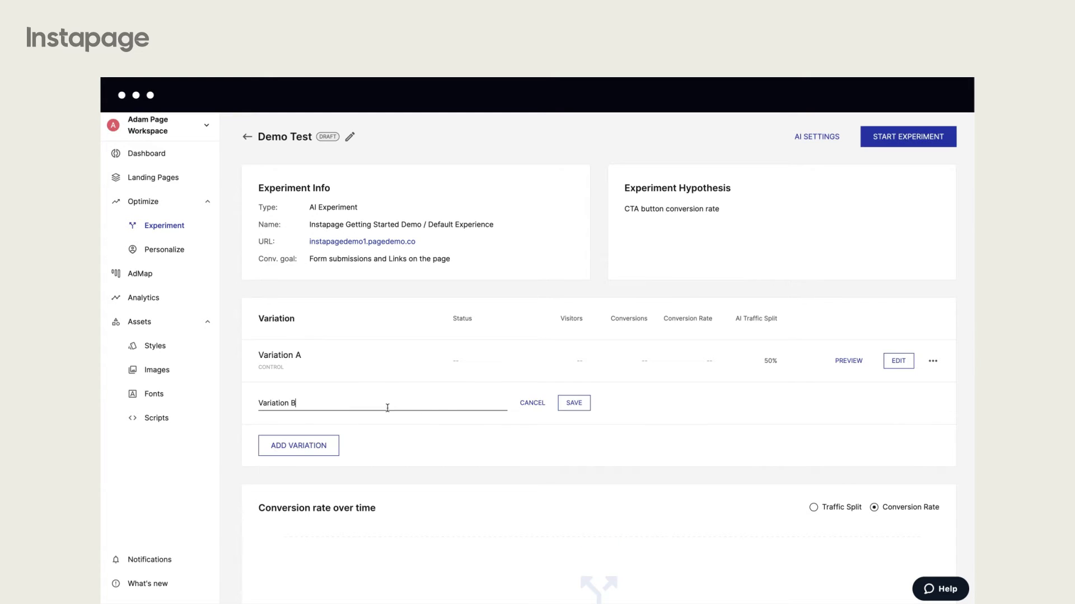
pyautogui.click(575, 407)
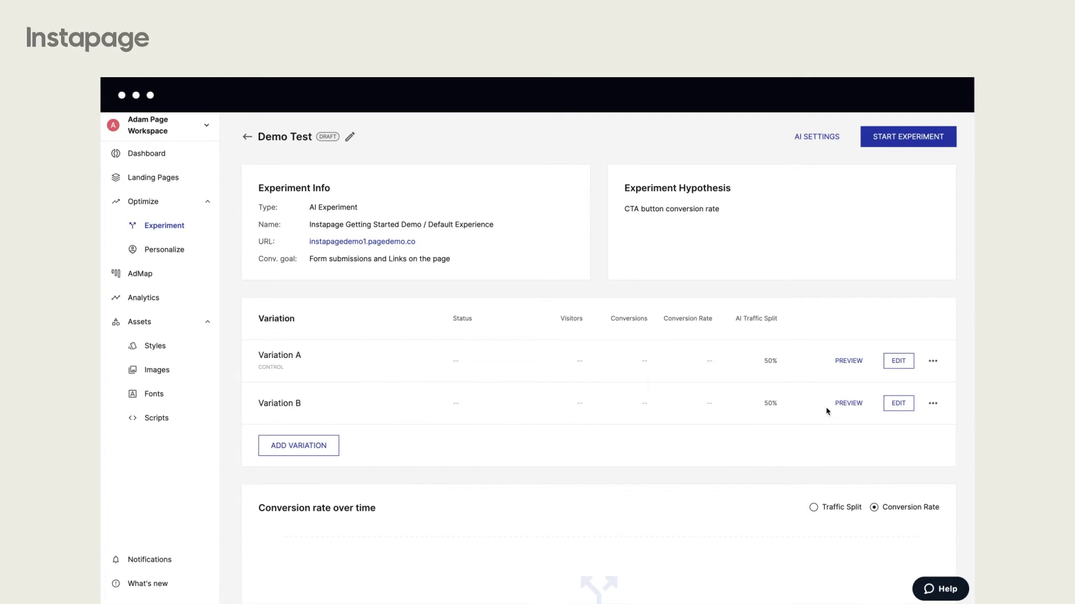
# Open Variation B for editing and change the Primary CTA button's color to green #027a31.
pyautogui.click(896, 407)
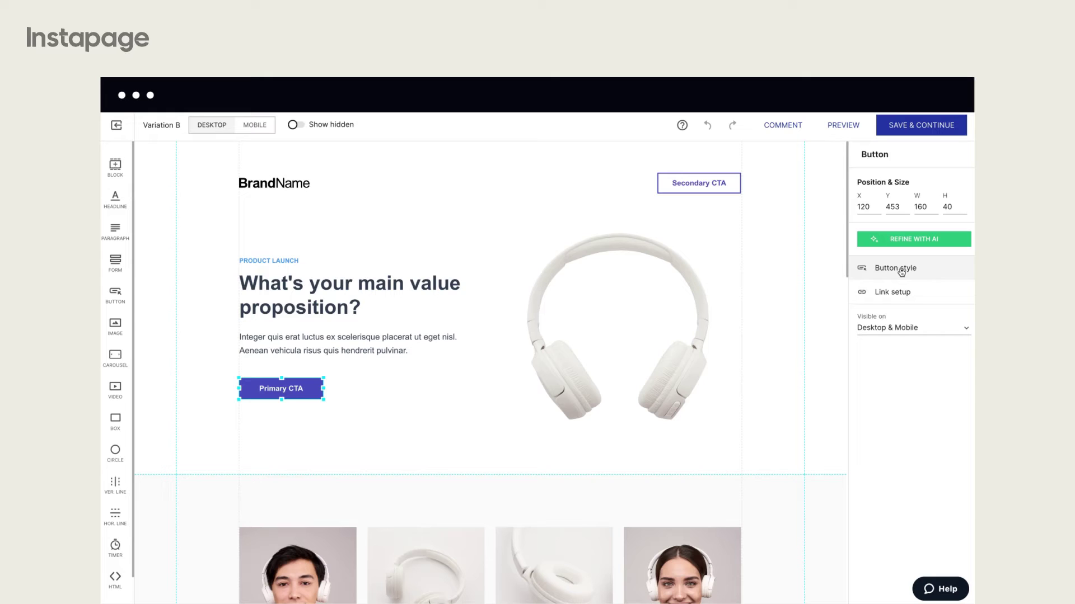
pyautogui.click(901, 272)
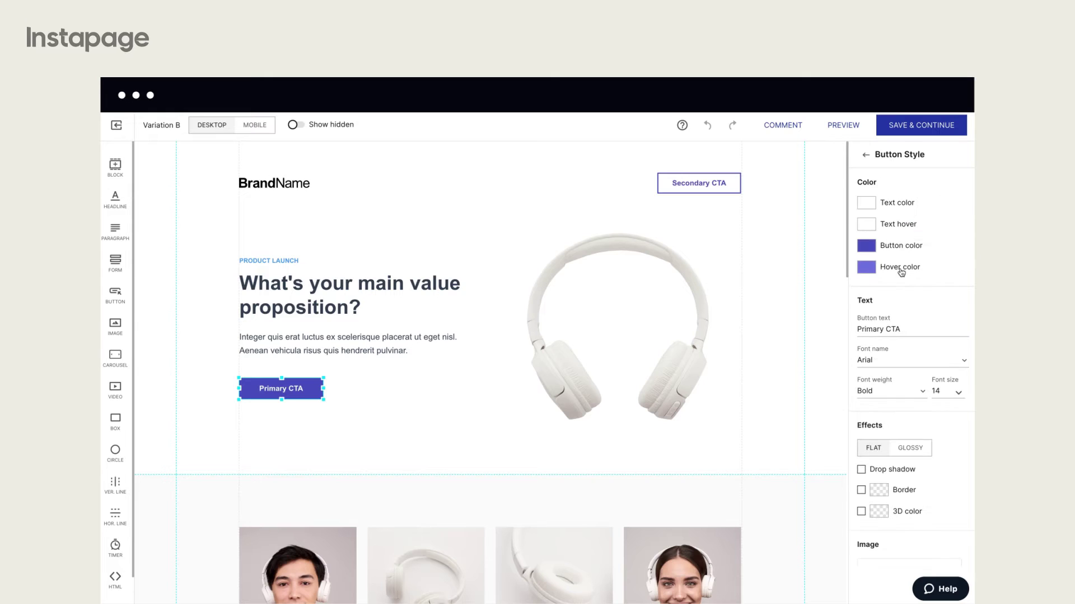
pyautogui.click(866, 246)
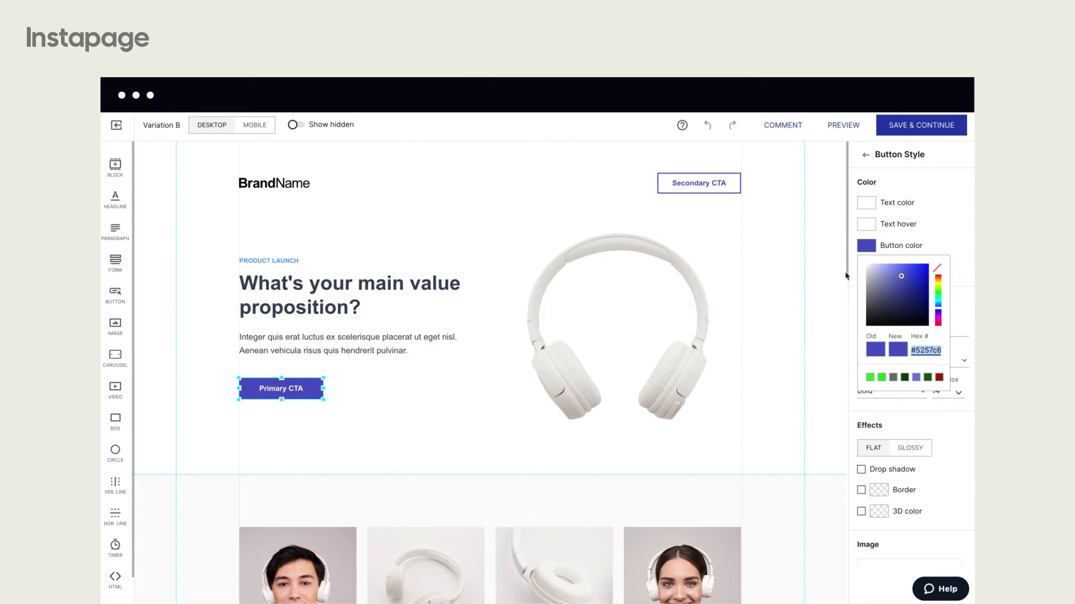
pyautogui.click(938, 295)
pyautogui.moveTo(917, 292); pyautogui.dragTo(926, 295)
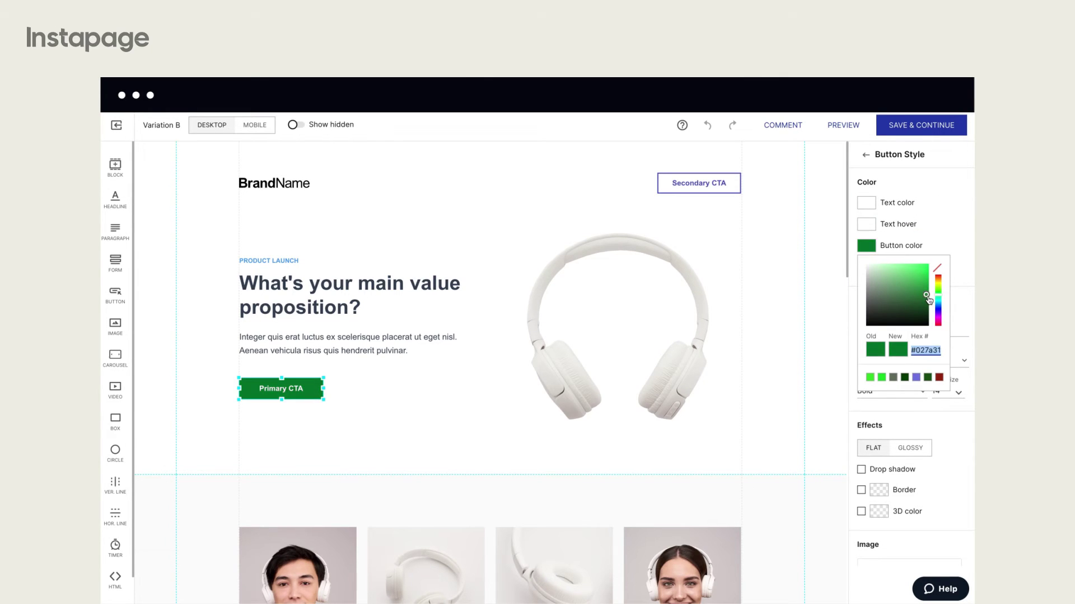
pyautogui.click(945, 250)
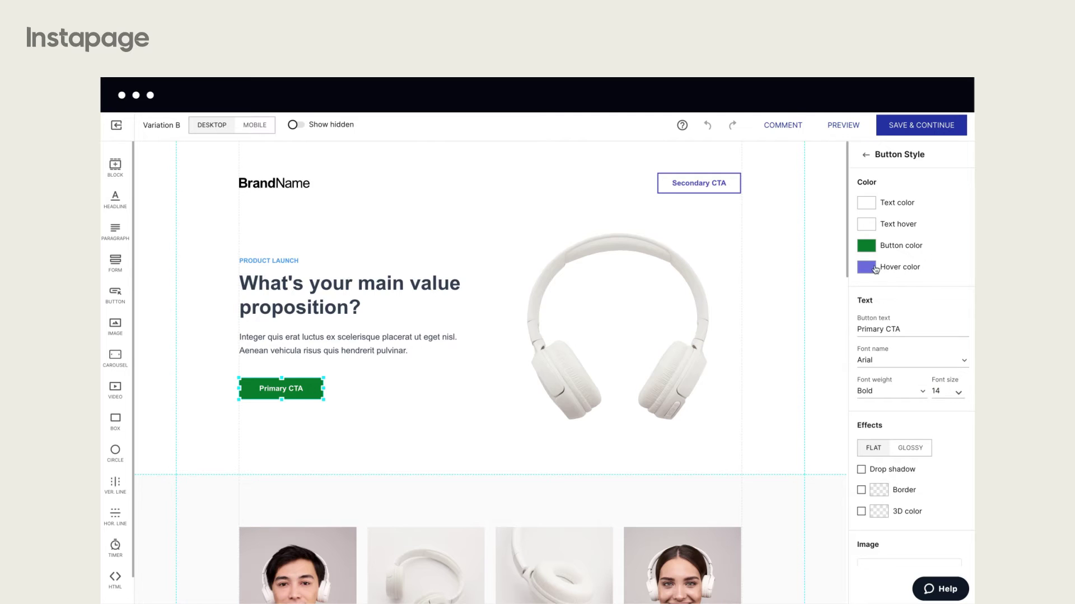
# Change the Primary CTA button's hover color to dark green #186502.
pyautogui.click(866, 267)
pyautogui.moveTo(913, 303)
pyautogui.mouseDown()
pyautogui.moveTo(927, 312)
pyautogui.moveTo(927, 301)
pyautogui.moveTo(927, 325)
pyautogui.mouseUp()
pyautogui.click(938, 316)
pyautogui.click(940, 318)
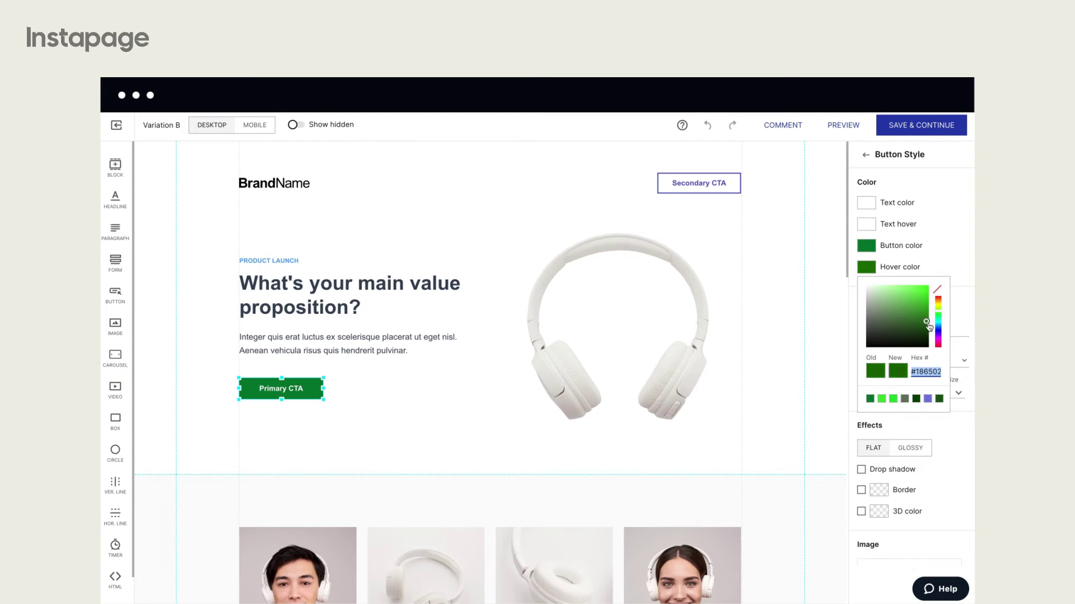
pyautogui.click(951, 267)
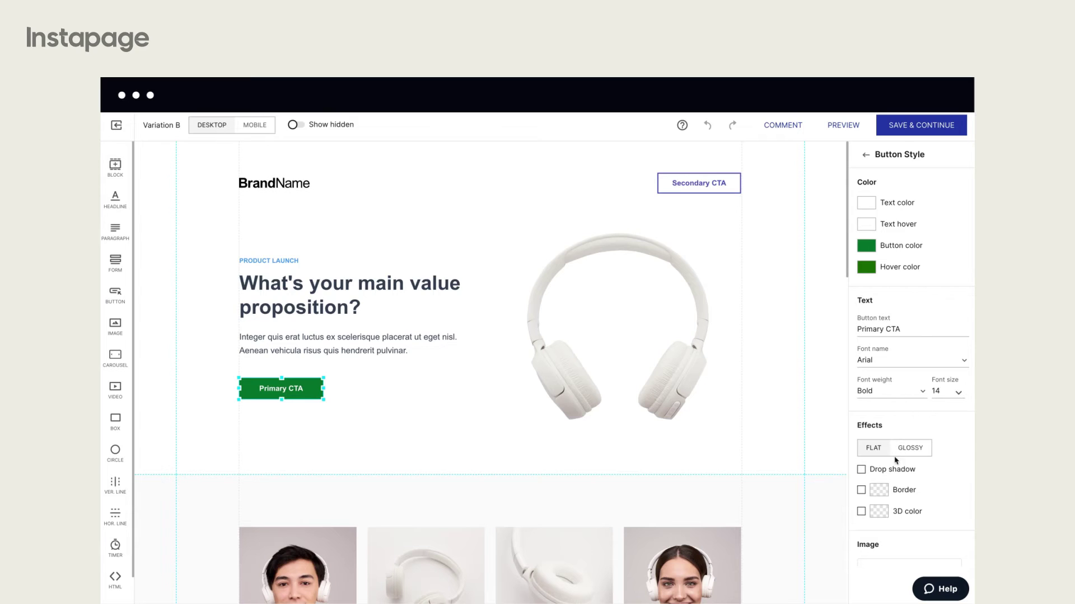
# Increase the Primary CTA button's corner radius to the maximum so its ends are fully rounded.
pyautogui.scroll(-3, 894, 476)
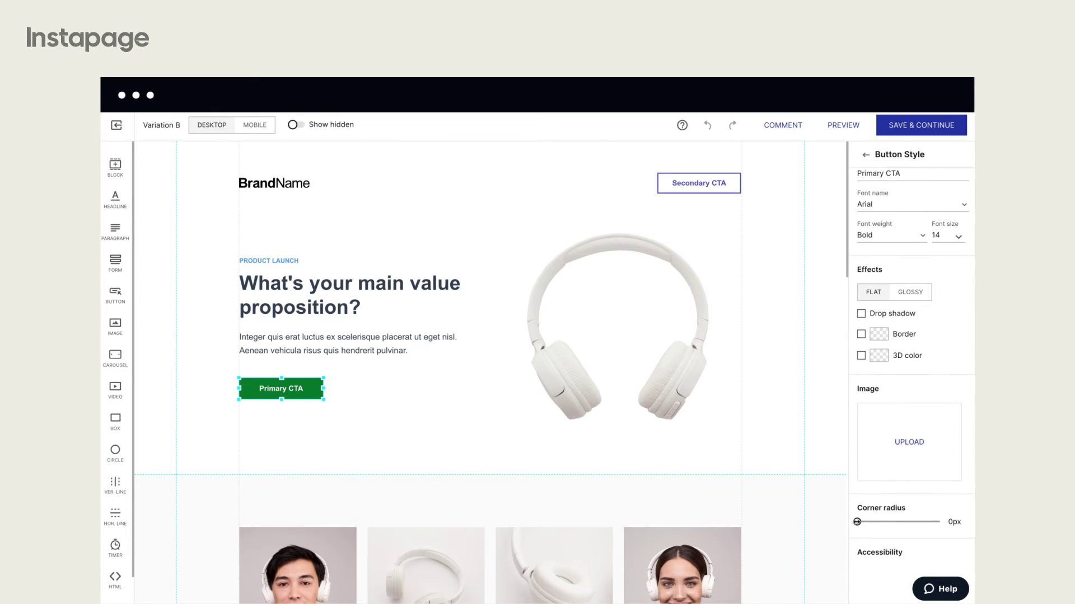
pyautogui.moveTo(857, 522); pyautogui.dragTo(939, 522)
pyautogui.click(343, 395)
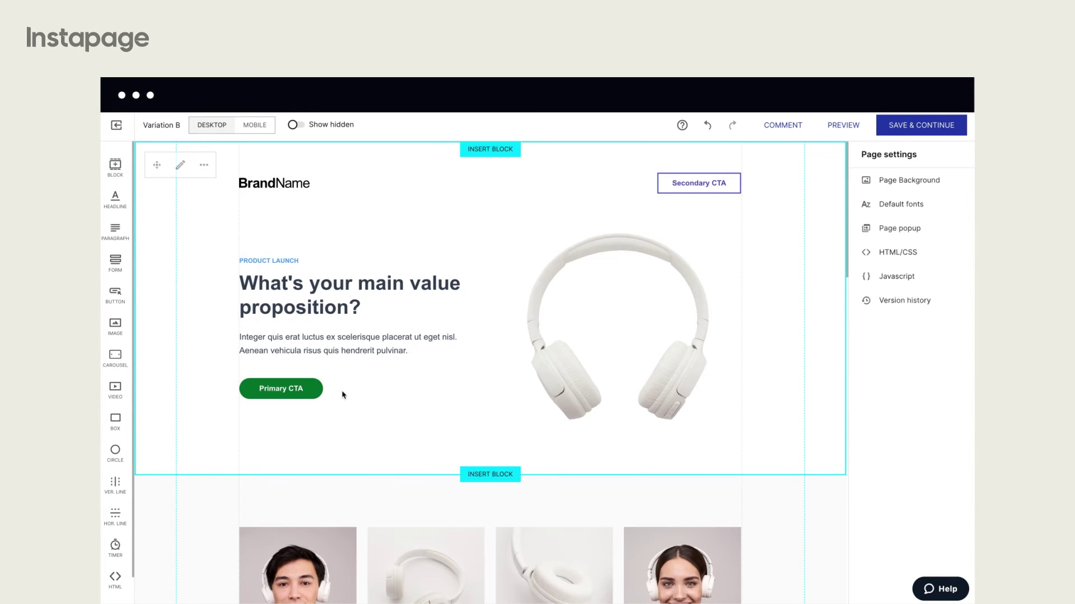
pyautogui.click(308, 395)
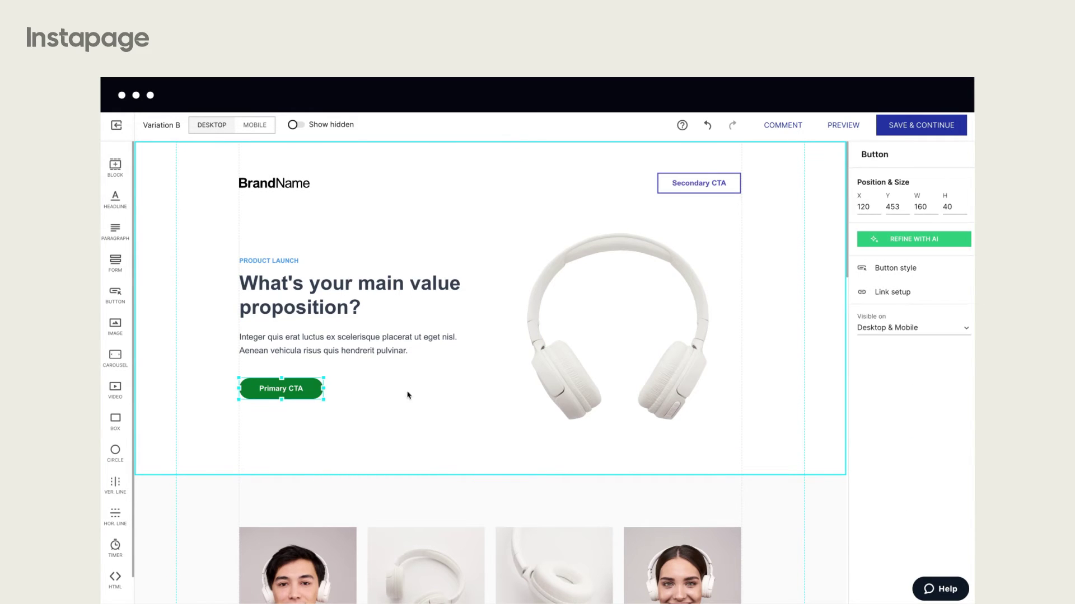
pyautogui.click(894, 293)
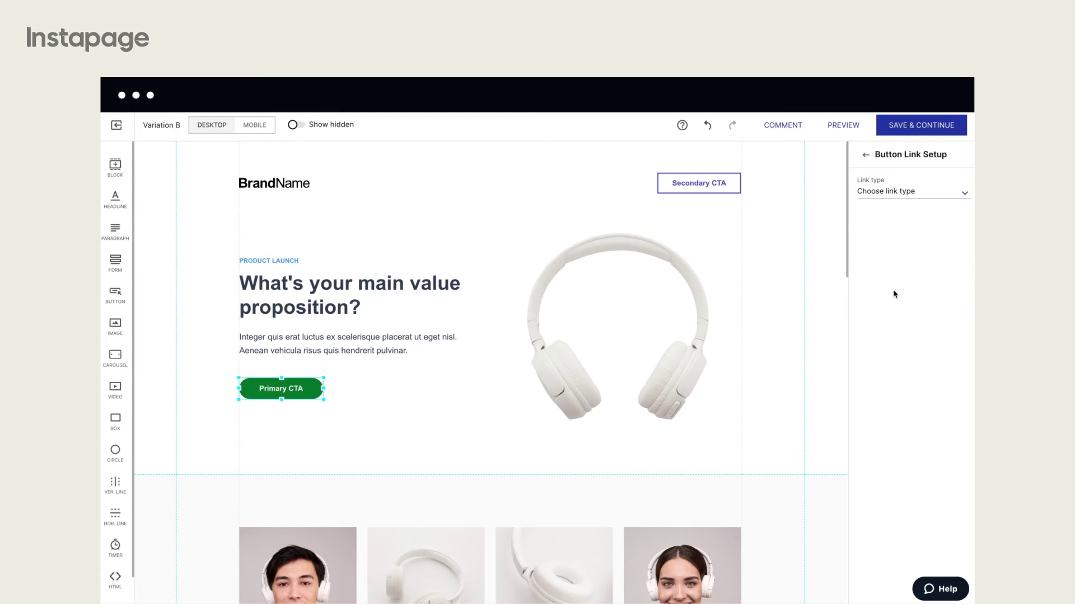
pyautogui.click(900, 194)
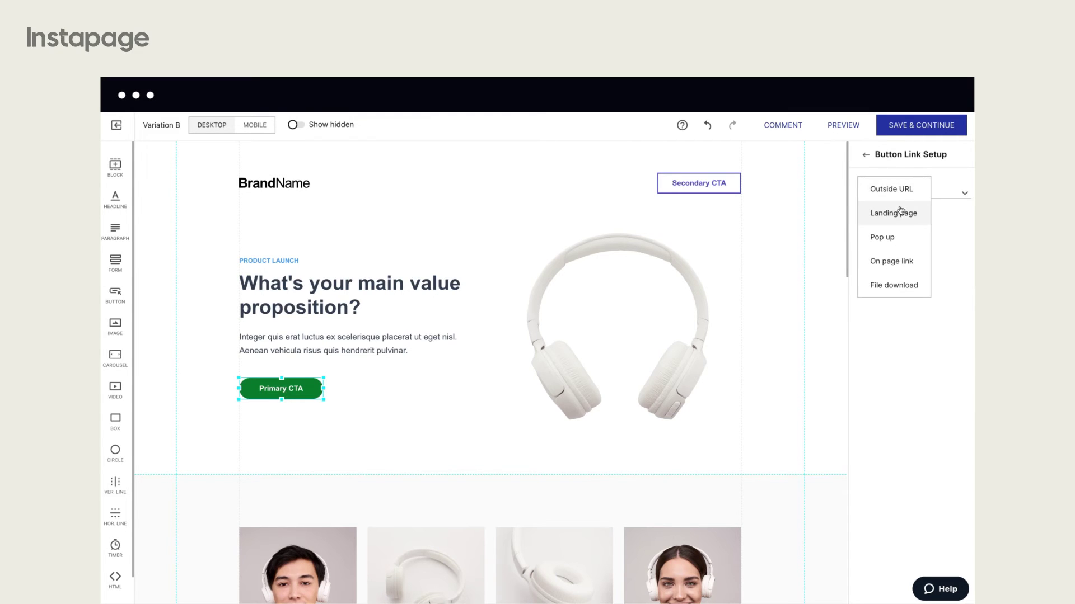
pyautogui.click(899, 196)
pyautogui.click(870, 229)
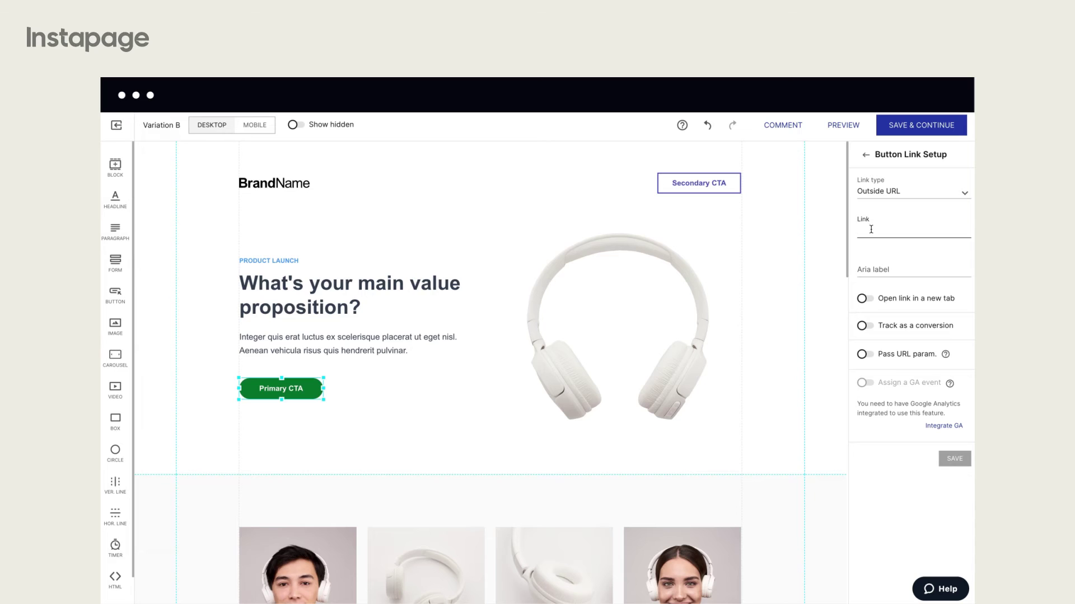
pyautogui.write('https://instapage.com/')
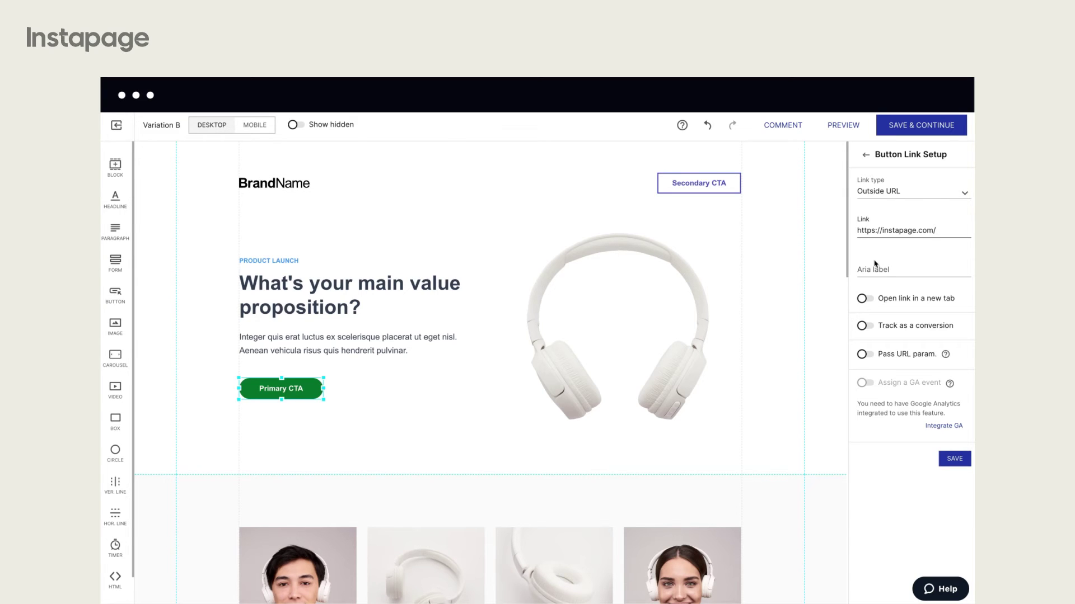
pyautogui.click(868, 300)
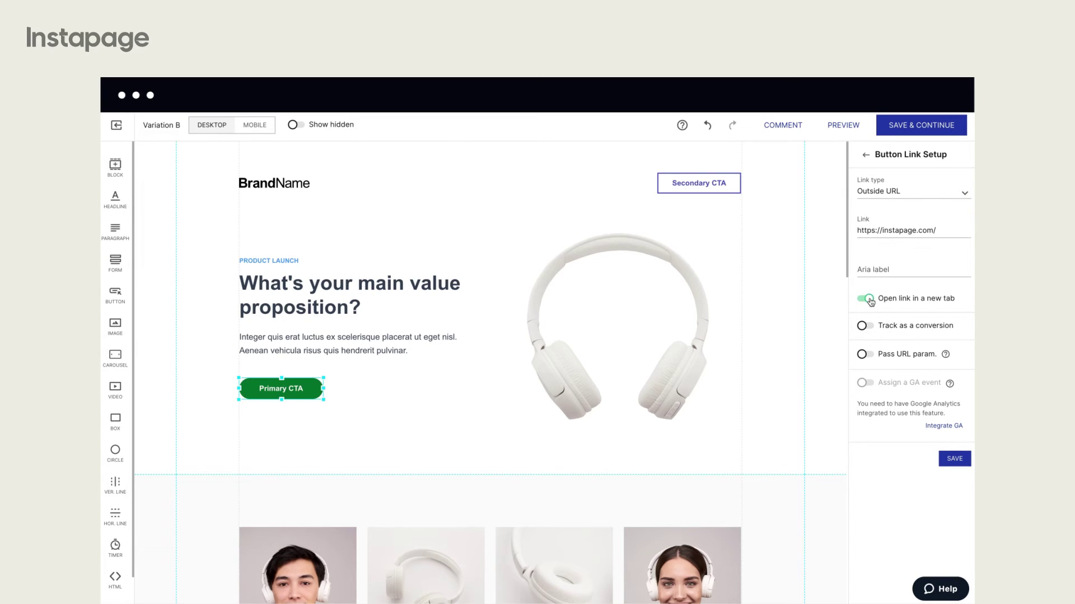
pyautogui.click(872, 327)
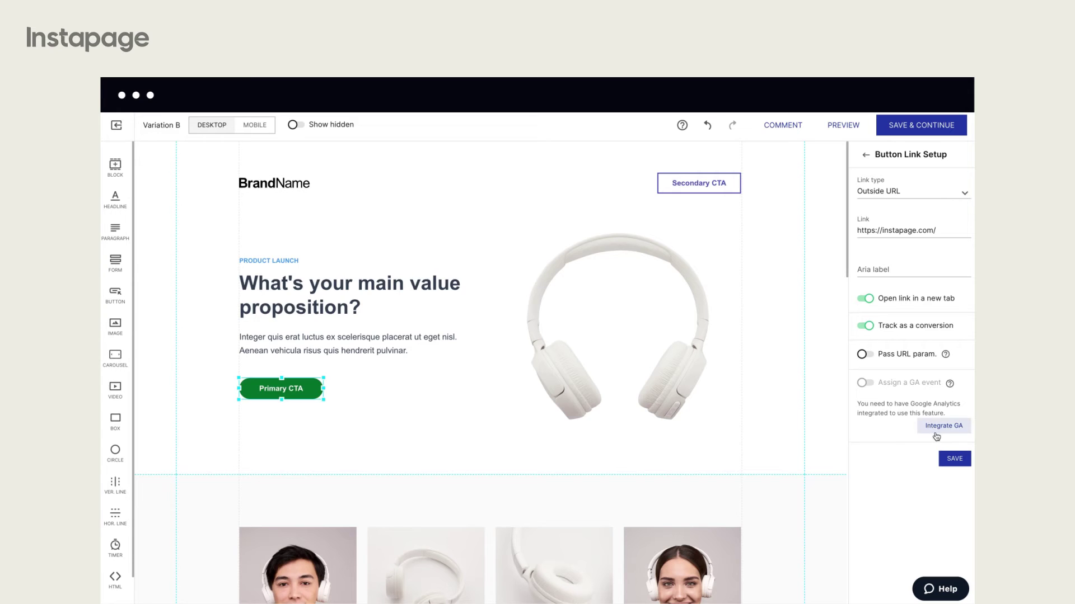
pyautogui.click(950, 458)
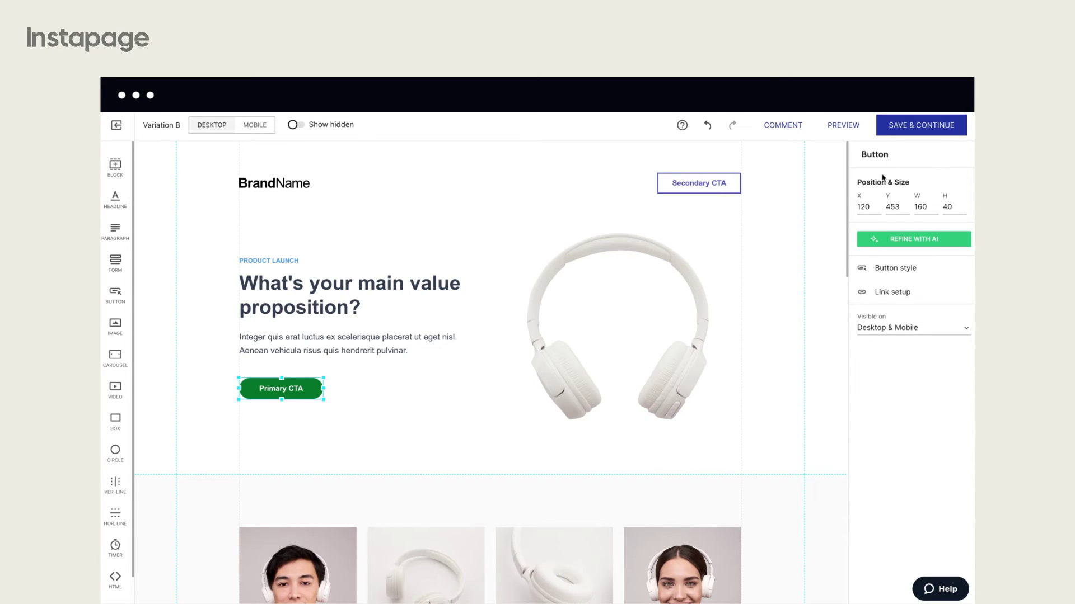
pyautogui.click(894, 132)
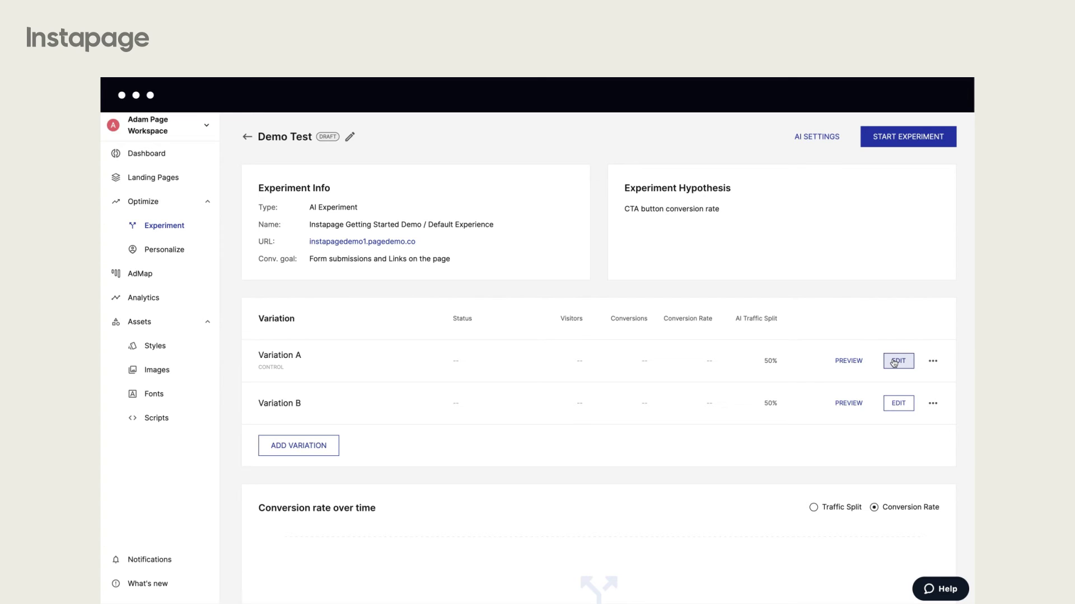
# Review the experiment's AI settings without changing them and start the Demo Test experiment.
pyautogui.click(815, 138)
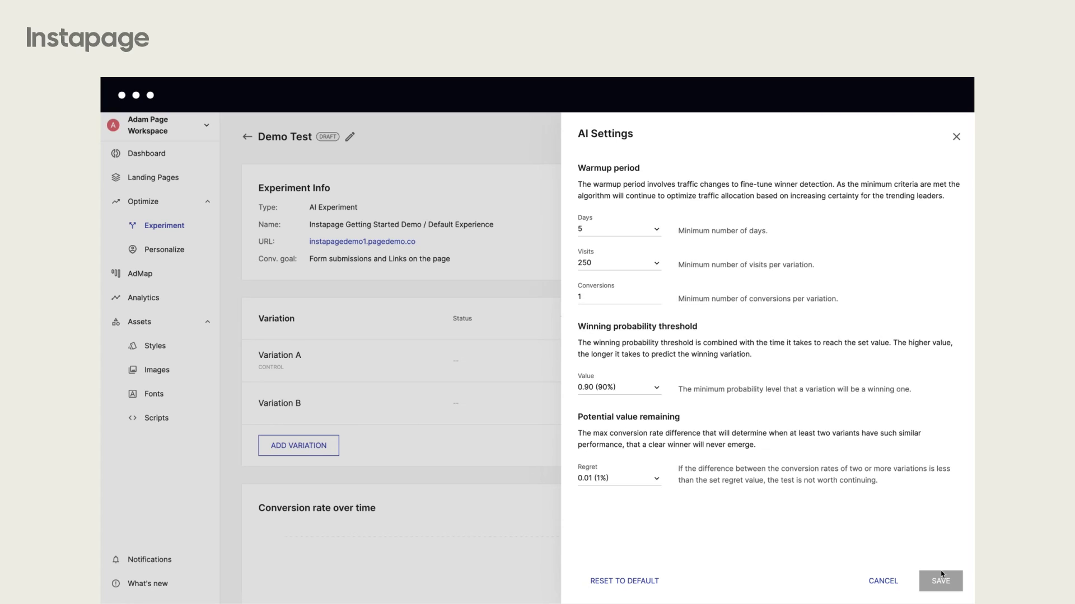
pyautogui.click(882, 581)
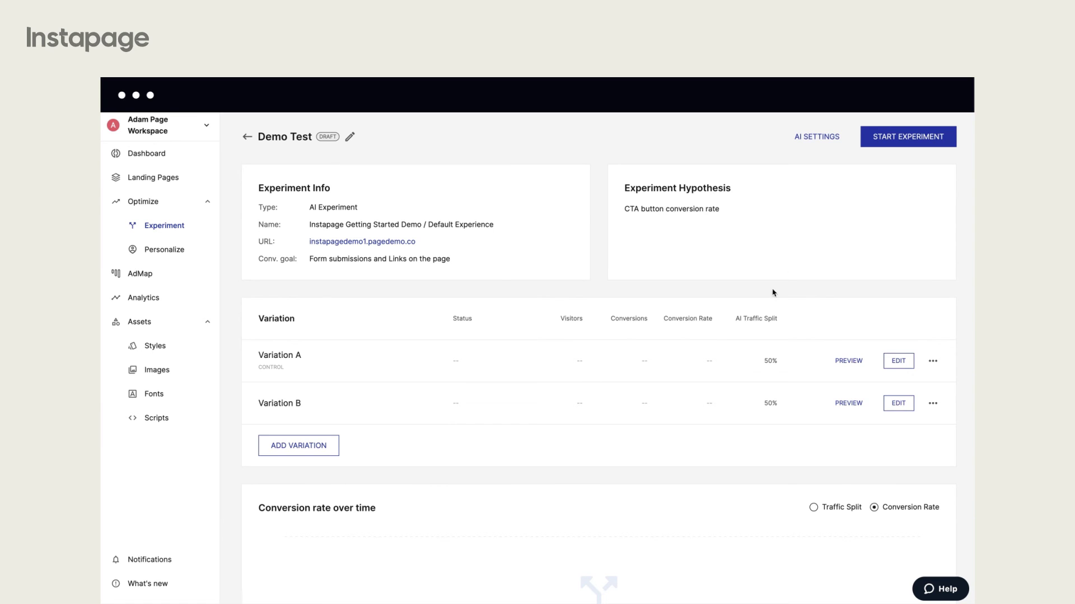
pyautogui.click(886, 134)
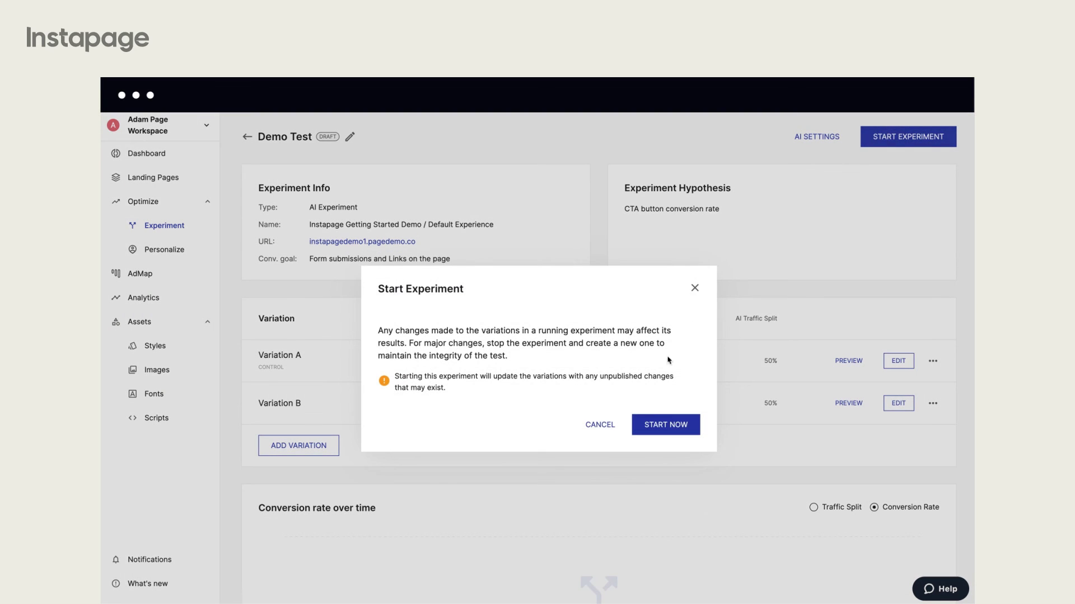
pyautogui.click(669, 424)
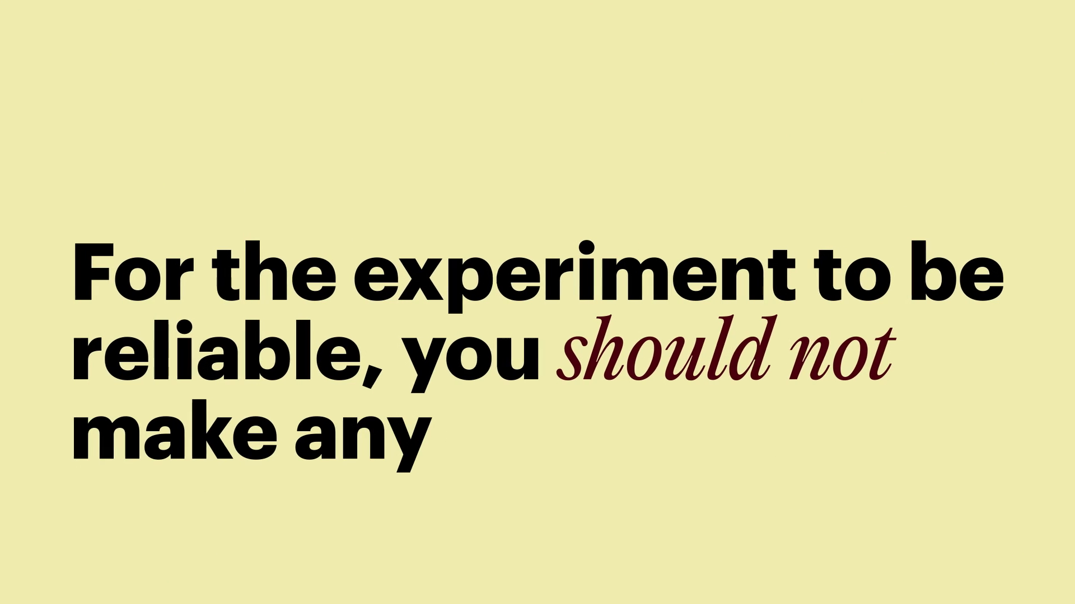